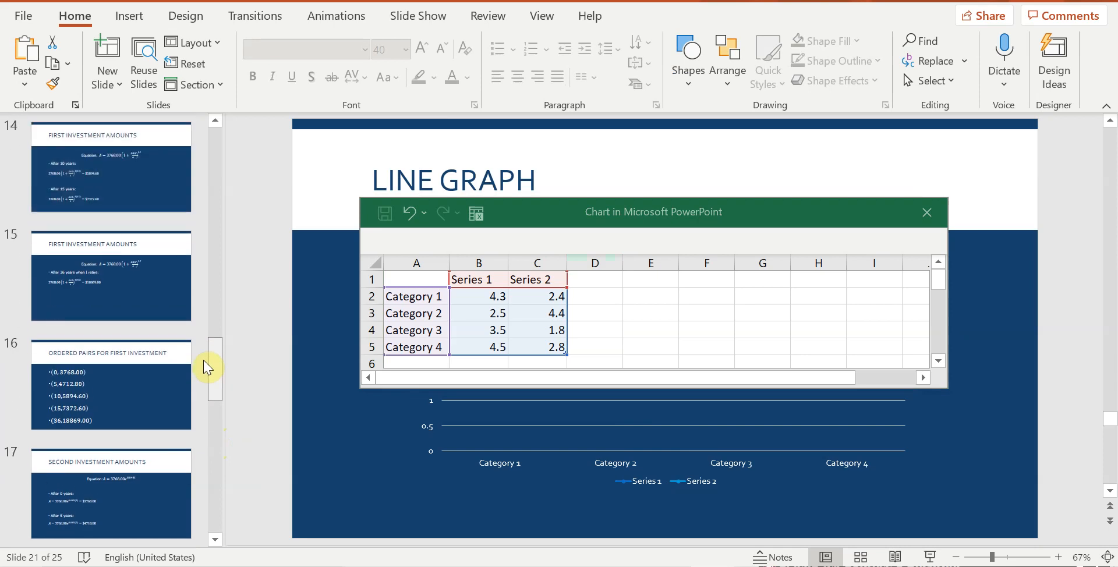
# - Display slide 16 with the first investment's ordered pairs and move the chart data window aside so the pairs can be read
pyautogui.click(132, 382)
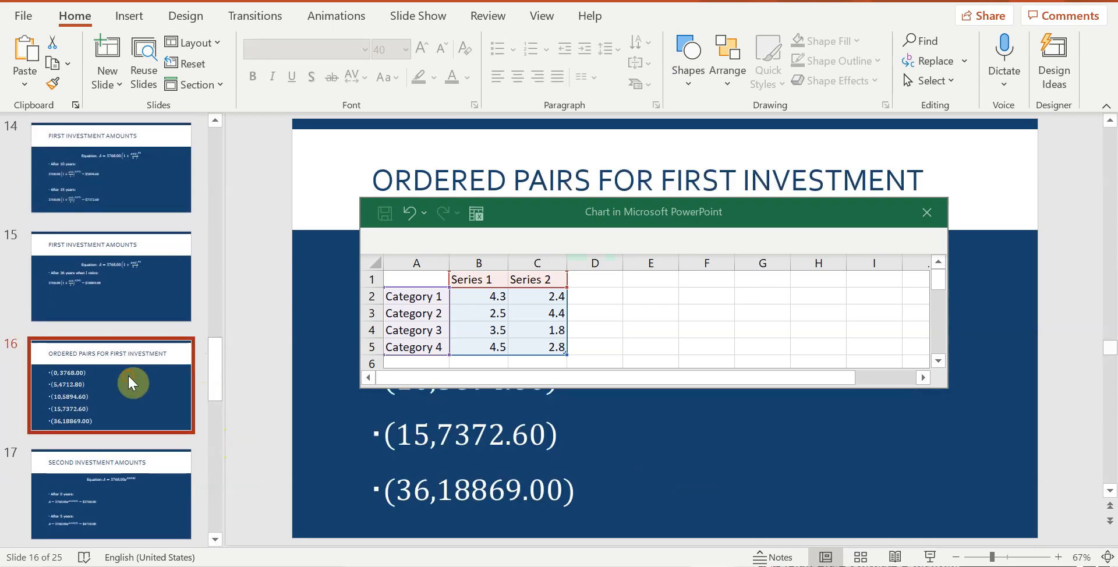
pyautogui.click(124, 295)
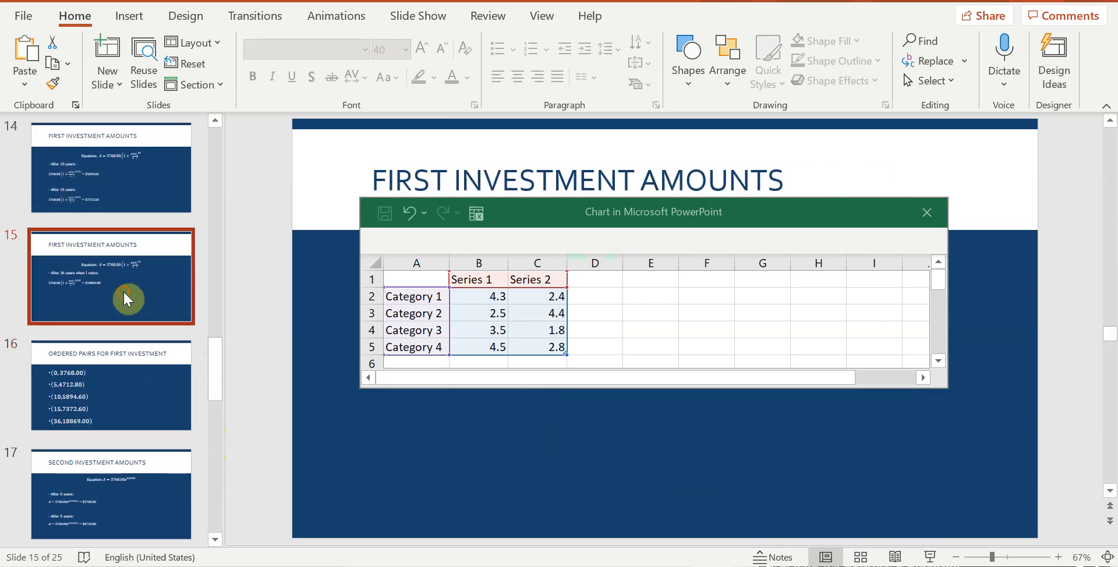
pyautogui.click(130, 379)
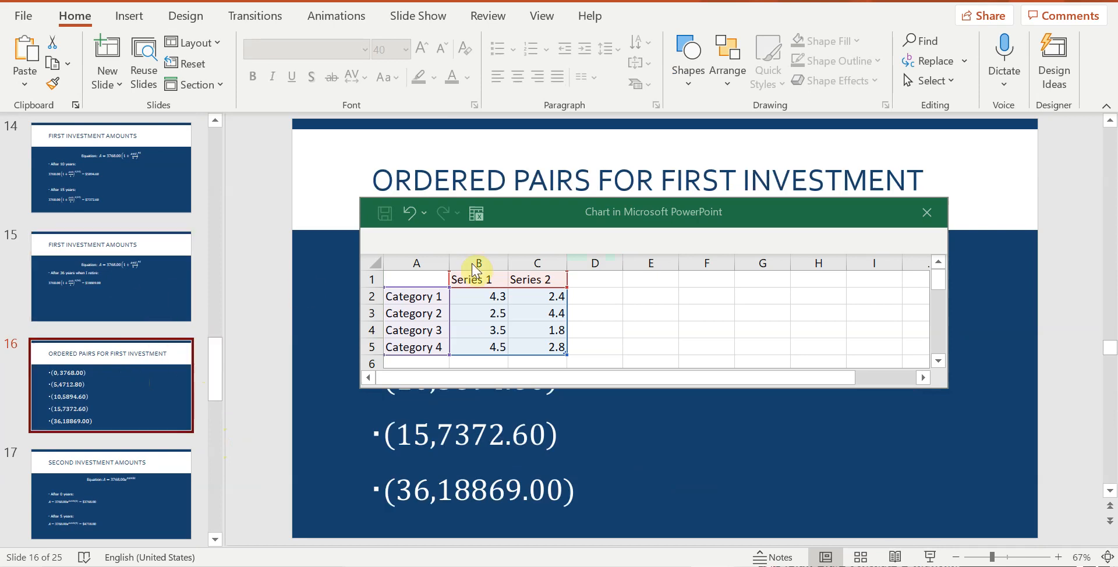
pyautogui.moveTo(513, 208); pyautogui.dragTo(743, 183)
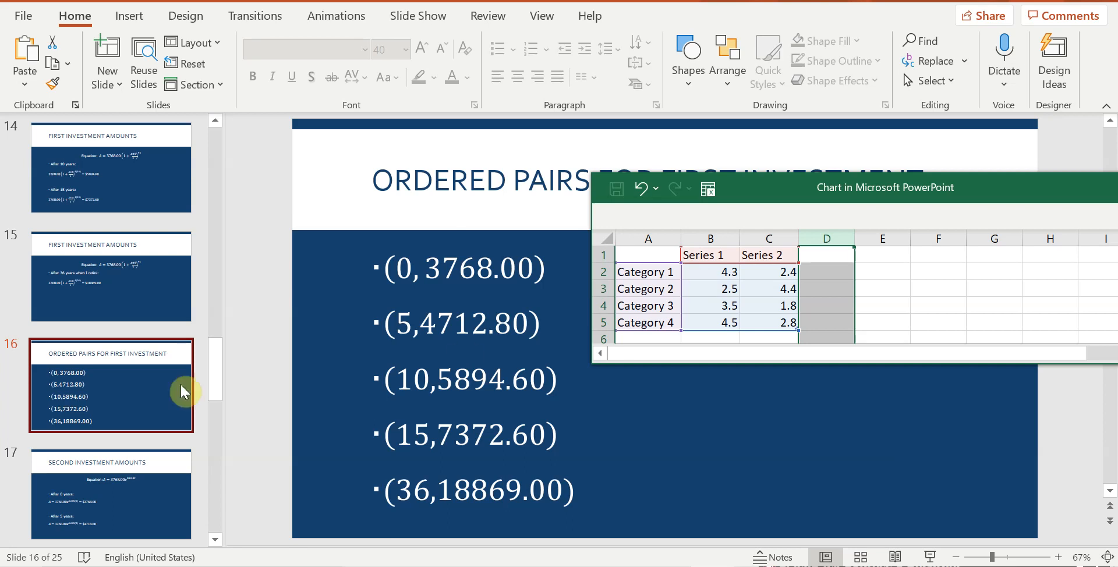
# - Widen the series columns in the chart data and rename the Series 1 header in B1 as Compounded Quarterly
pyautogui.click(704, 257)
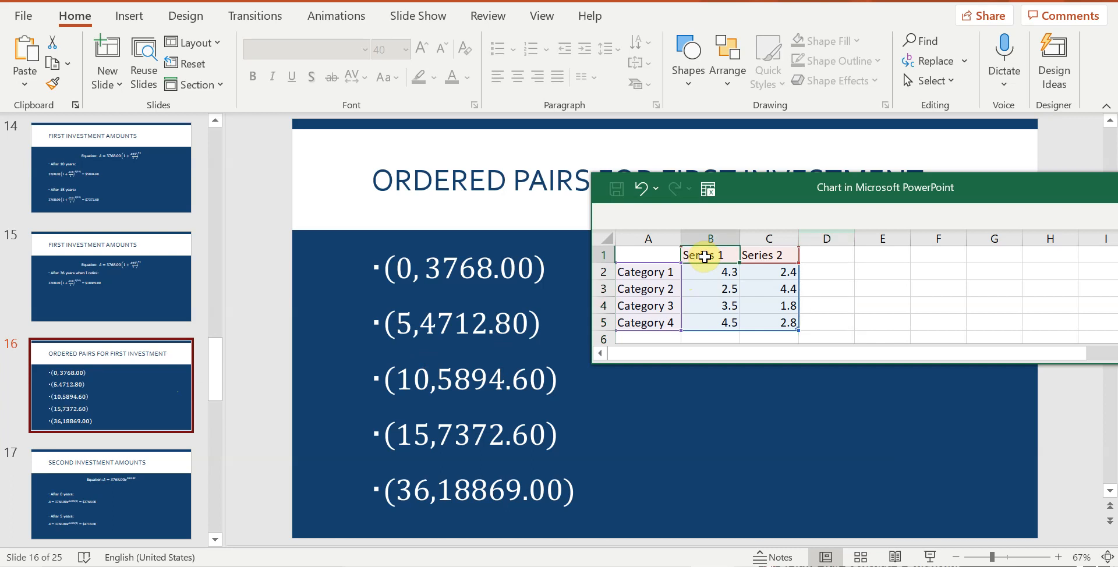
pyautogui.moveTo(740, 239); pyautogui.dragTo(956, 238)
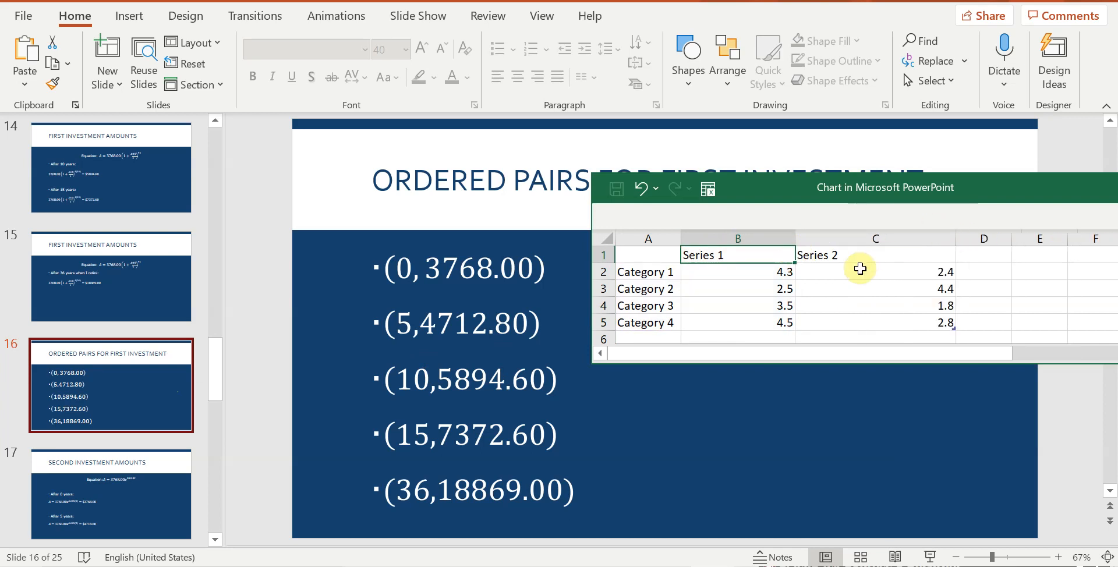
pyautogui.doubleClick(734, 256)
pyautogui.press('BackSpace')
pyautogui.press('BackSpace')
pyautogui.press('BackSpace')
pyautogui.press('BackSpace')
pyautogui.press('BackSpace')
pyautogui.press('BackSpace')
pyautogui.press('BackSpace')
pyautogui.press('BackSpace')
pyautogui.write('X')
pyautogui.press('BackSpace')
pyautogui.write('Countr')
pyautogui.press('BackSpace')
pyautogui.press('BackSpace')
pyautogui.press('BackSpace')
pyautogui.press('BackSpace')
pyautogui.write('mpounded Quarterly')
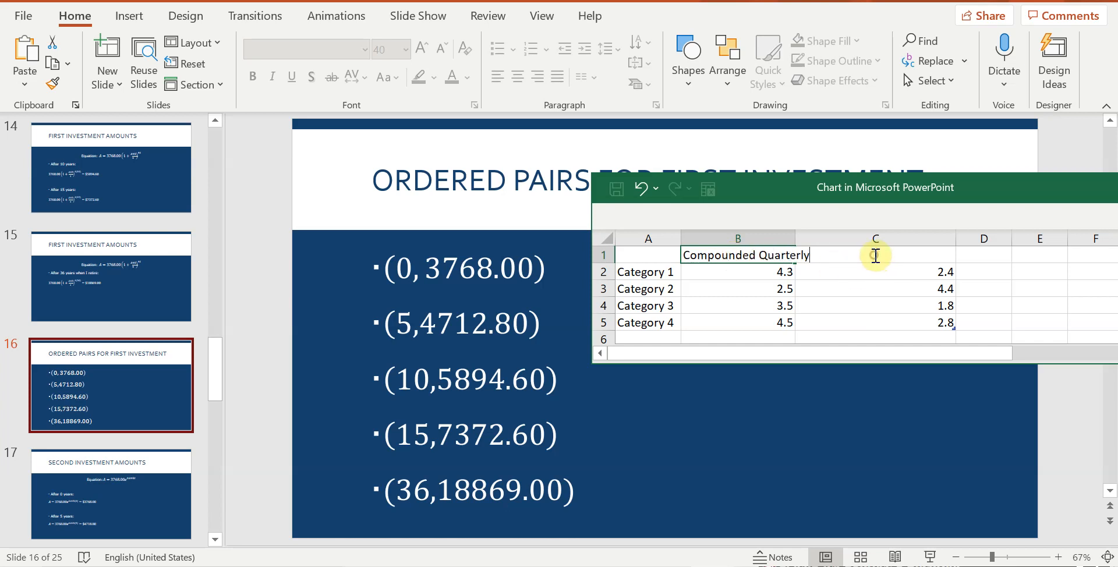
# - Rename the Series 2 header in C1 as Compounded Continuously and widen column B to fit its header
pyautogui.click(1002, 286)
pyautogui.click(930, 255)
pyautogui.write('Co')
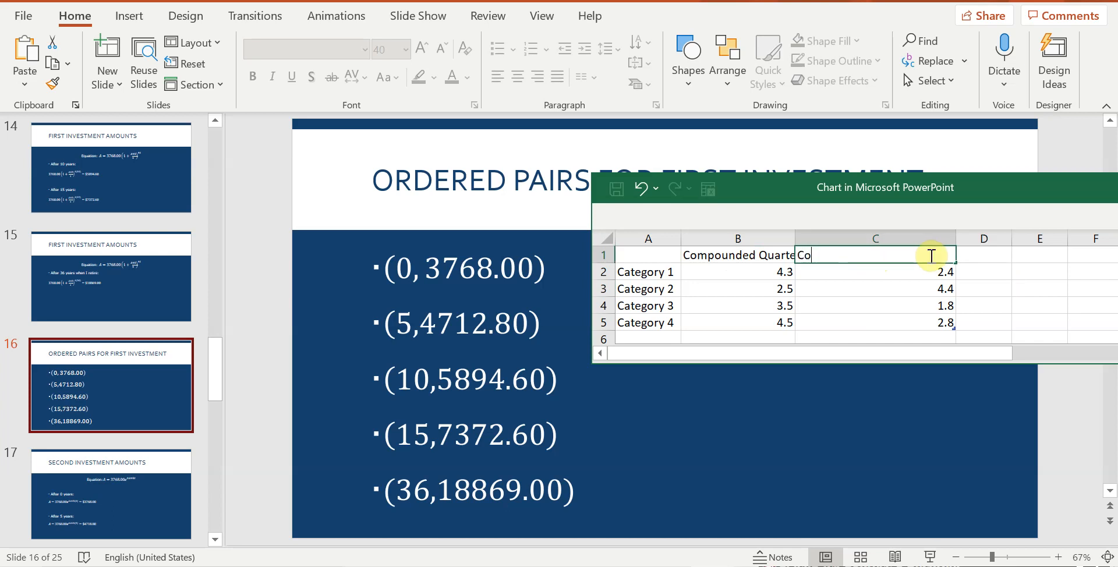
pyautogui.write('mpounded Continuously')
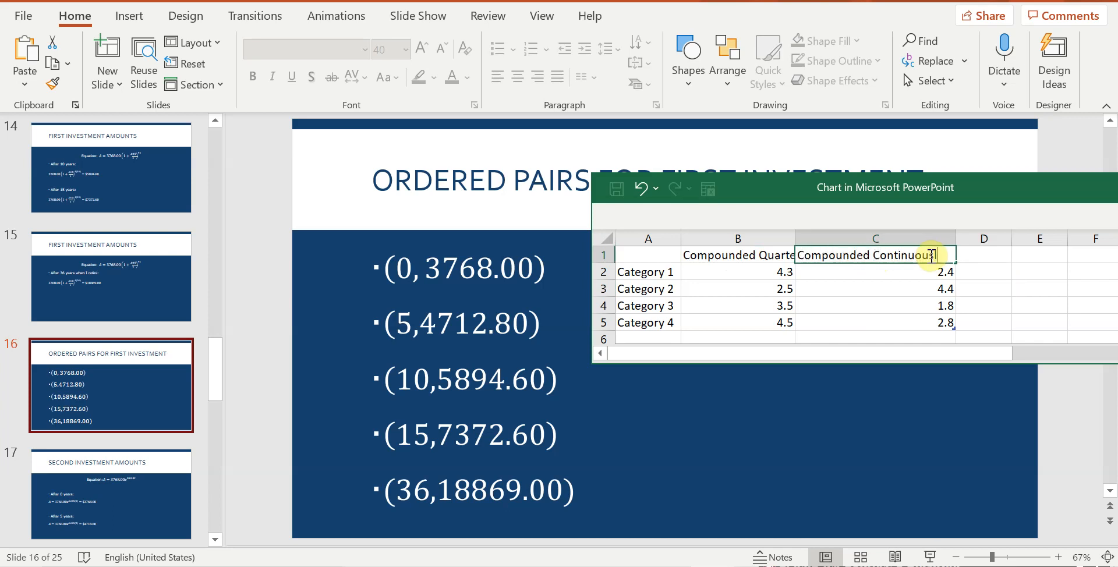
pyautogui.click(925, 294)
pyautogui.moveTo(795, 237); pyautogui.dragTo(821, 235)
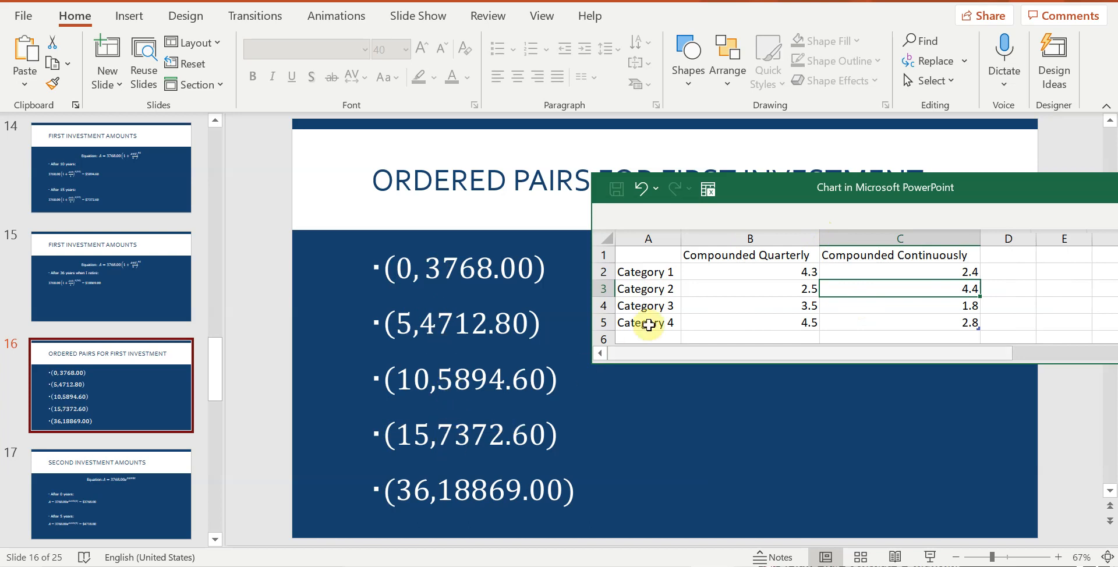
# - Replace the category labels in column A, starting at A2, with 0, 5, 10, 15 and 36
pyautogui.click(636, 273)
pyautogui.write('0')
pyautogui.press('Return')
pyautogui.write('5')
pyautogui.press('Return')
pyautogui.write('10')
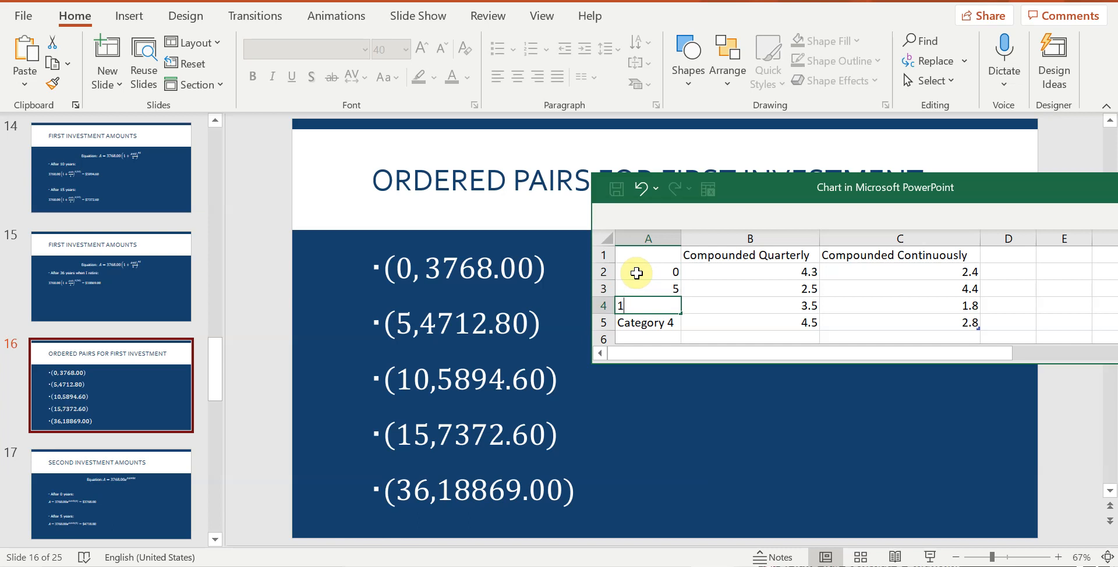
pyautogui.press('Return')
pyautogui.write('15')
pyautogui.press('Return')
pyautogui.write('36')
pyautogui.press('Return')
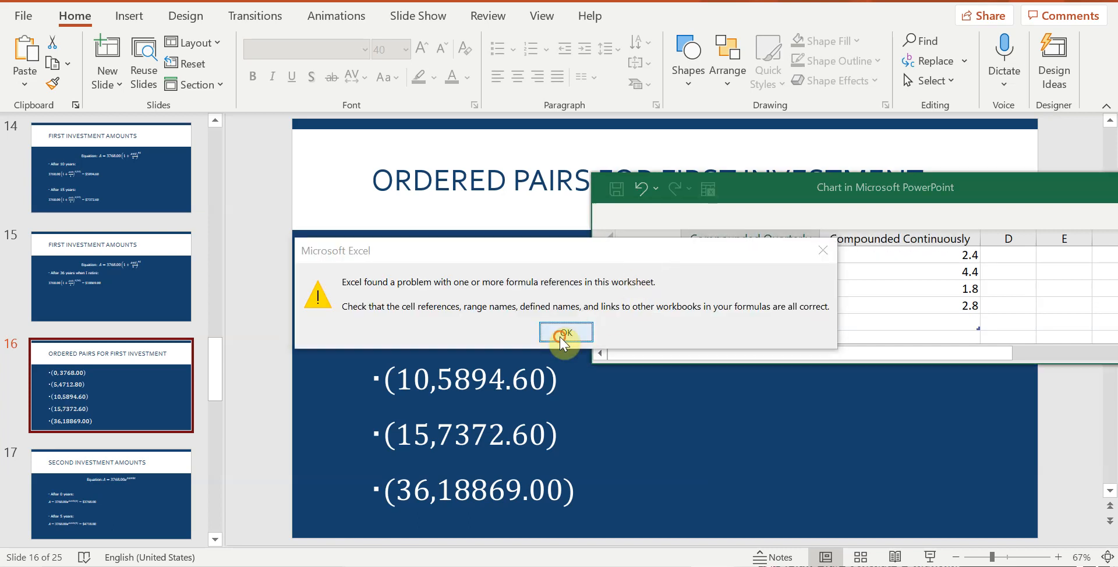
pyautogui.click(566, 333)
# - Enter the Compounded Quarterly amounts 3768, 4712.80, 5894.60, 7372.60 and 18869 in cells B2 to B6
pyautogui.press('Up')
pyautogui.press('Up')
pyautogui.press('Up')
pyautogui.press('Up')
pyautogui.press('Up')
pyautogui.press('Down')
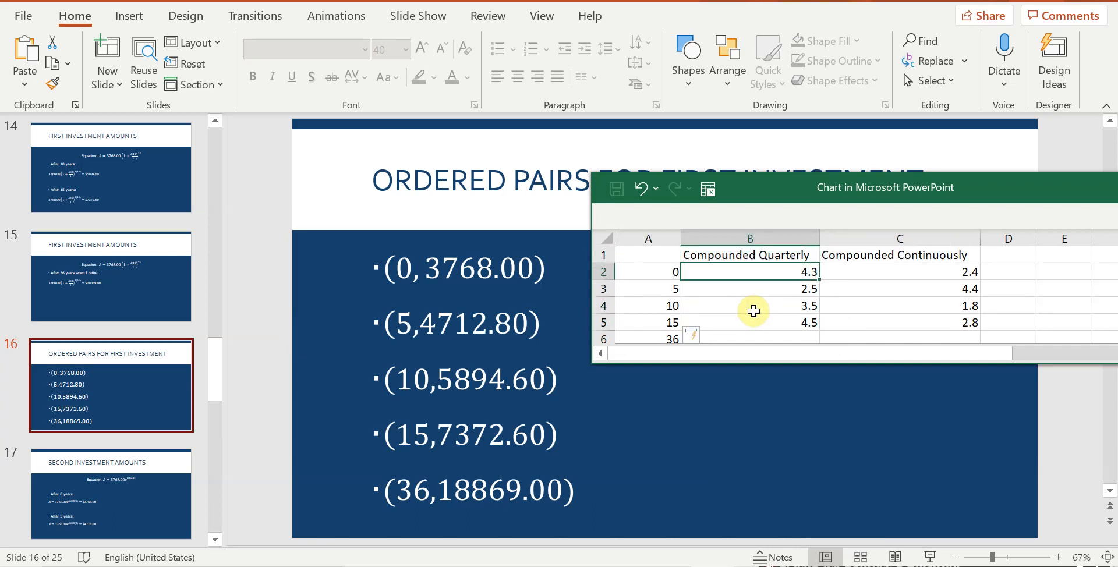
pyautogui.write('3768')
pyautogui.press('Return')
pyautogui.write('4712.80')
pyautogui.press('Return')
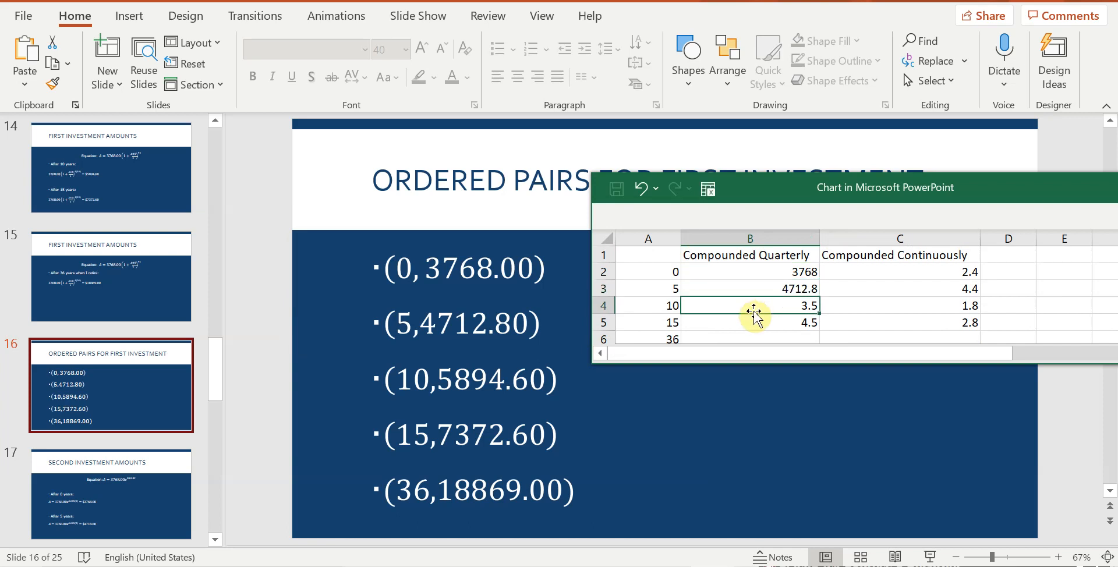
pyautogui.write('5894.60')
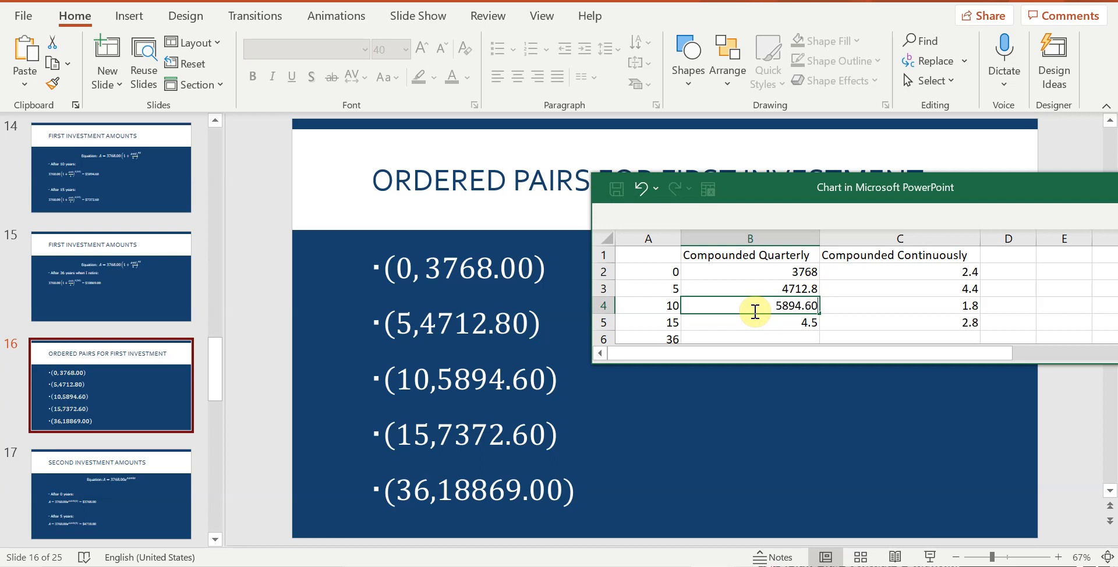
pyautogui.press('Return')
pyautogui.write('737')
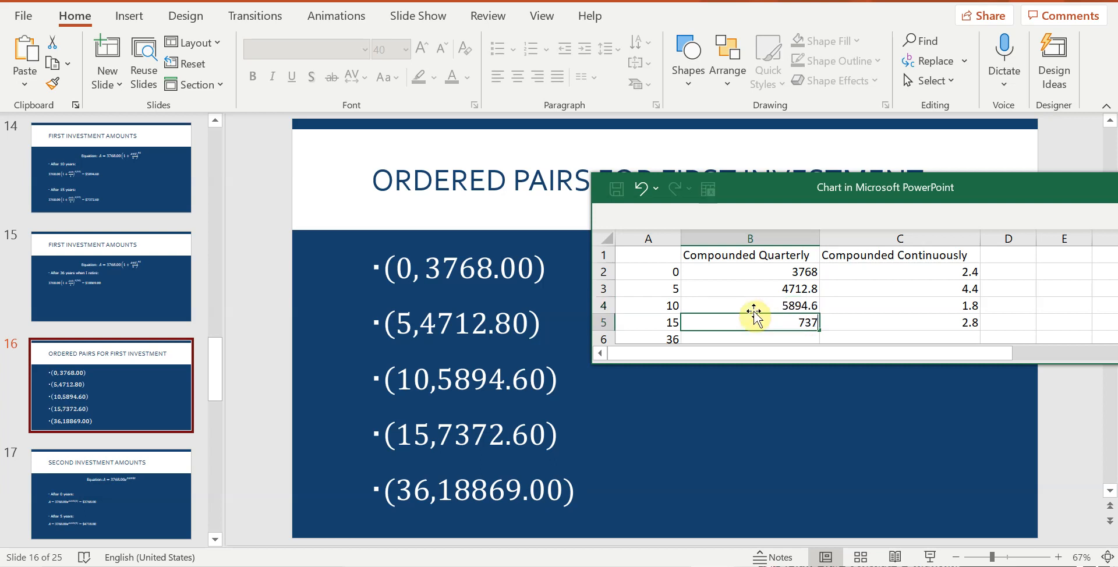
pyautogui.write('2.60')
pyautogui.press('Return')
pyautogui.write('1')
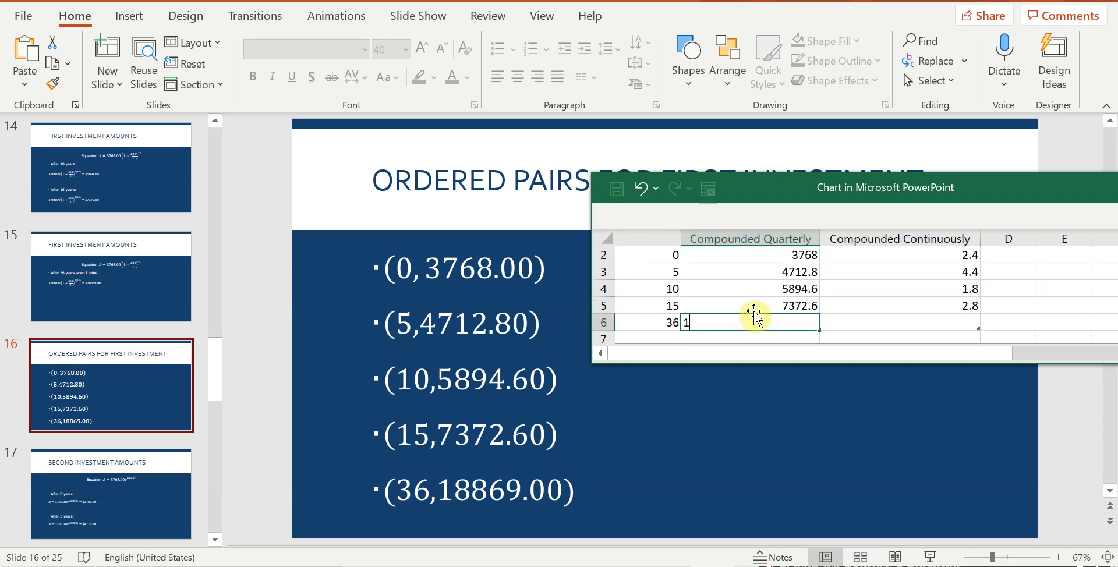
pyautogui.write('8869')
pyautogui.click(754, 311)
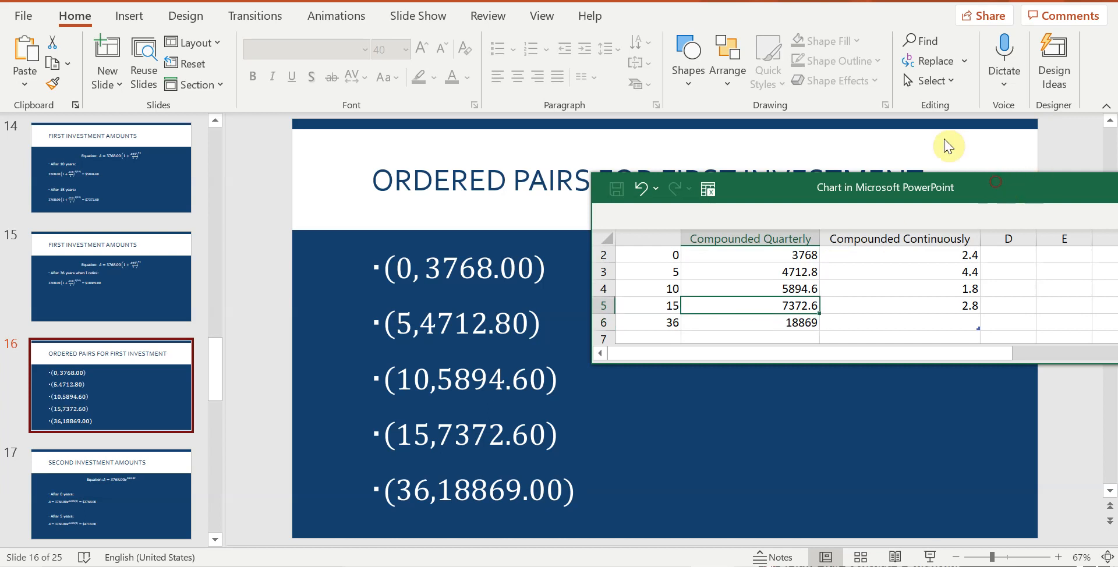
# - Enlarge and reposition the chart data window so the header row and all data rows are shown
pyautogui.moveTo(994, 180); pyautogui.dragTo(823, 143)
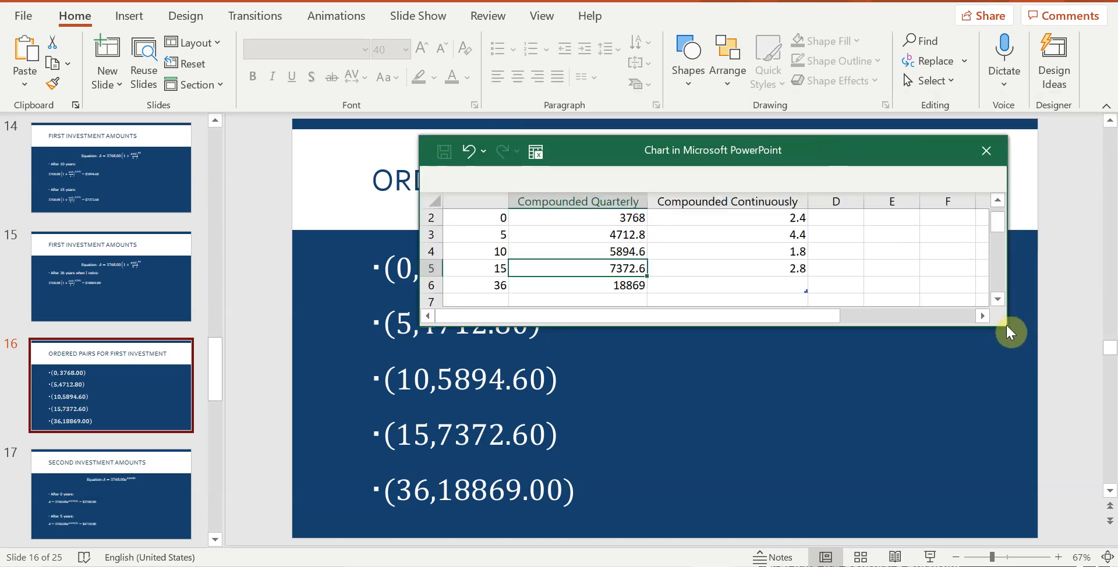
pyautogui.moveTo(1006, 325); pyautogui.dragTo(989, 421)
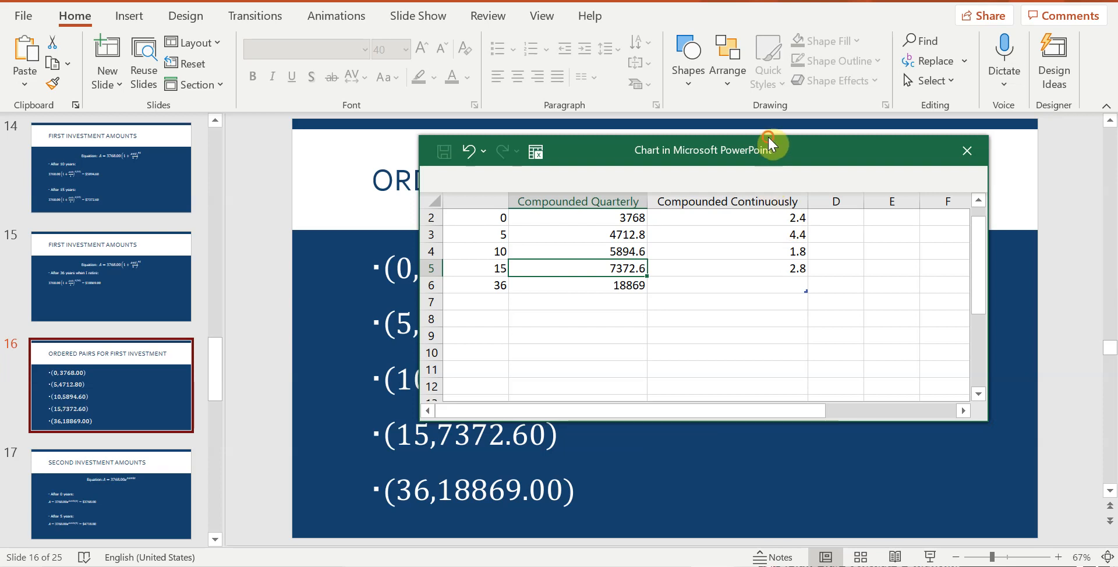
pyautogui.moveTo(771, 142); pyautogui.dragTo(872, 158)
pyautogui.moveTo(1082, 262); pyautogui.dragTo(1081, 244)
pyautogui.click(711, 241)
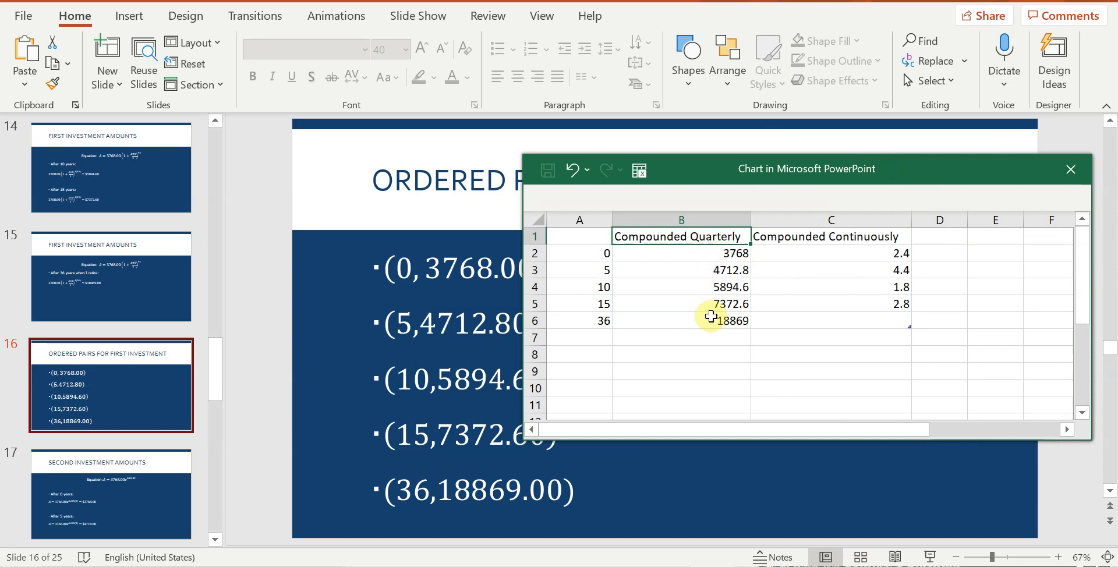
# - Display slide 20 with the second investment's ordered pairs and move the chart data window clear of them
pyautogui.moveTo(221, 345); pyautogui.dragTo(214, 407)
pyautogui.click(131, 449)
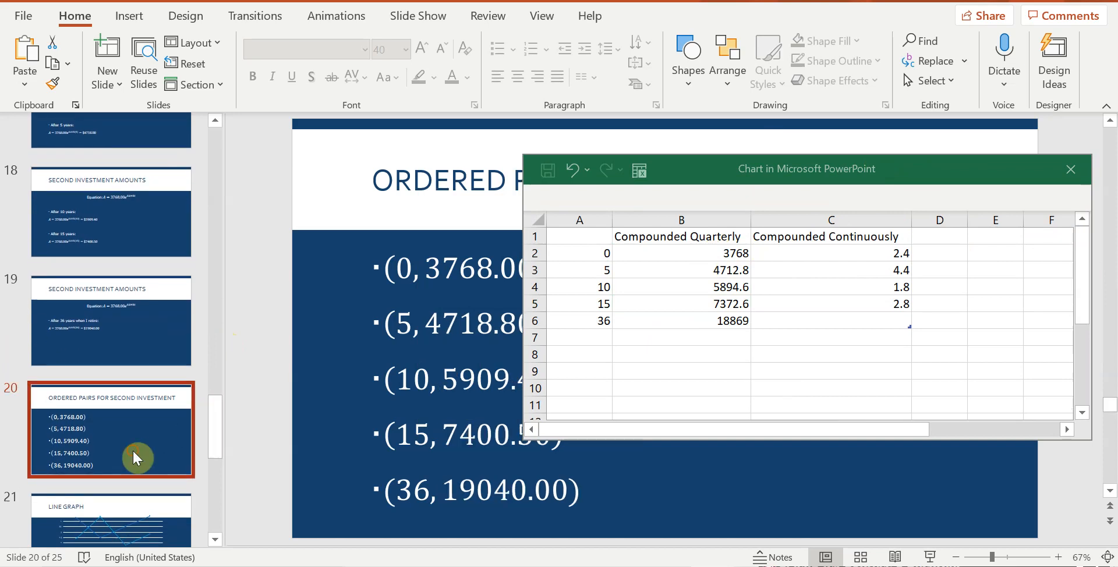
pyautogui.moveTo(783, 176); pyautogui.dragTo(859, 230)
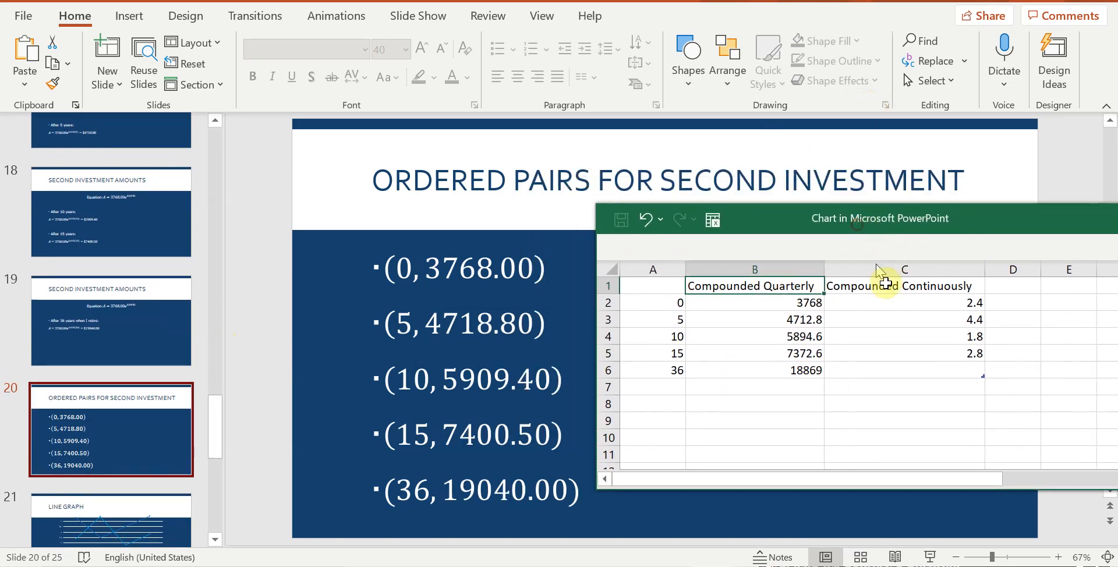
# - Clear the placeholder values under Compounded Continuously in cells C2 to C6
pyautogui.click(891, 300)
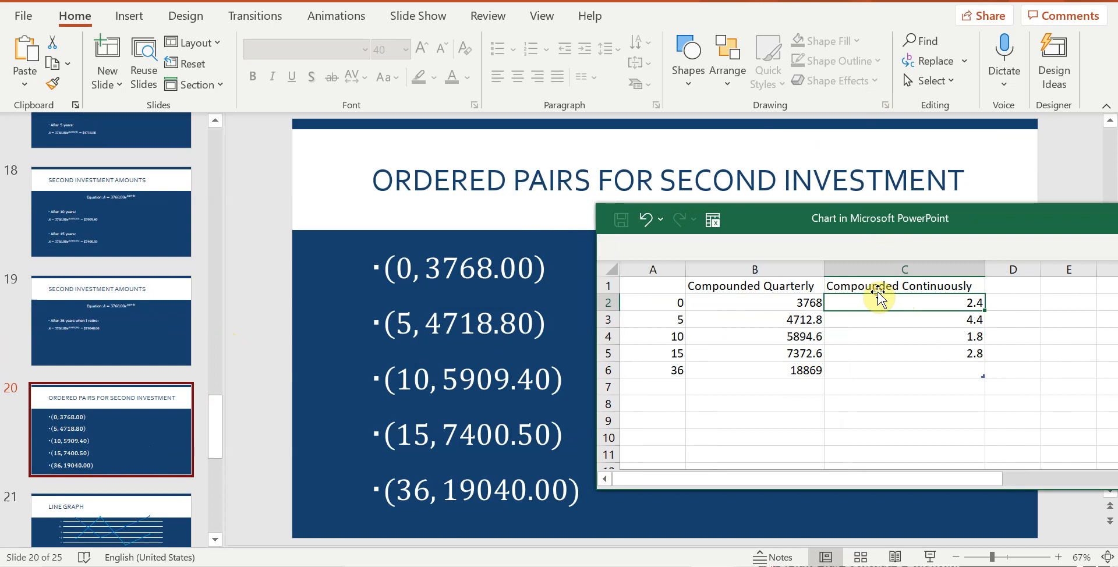
pyautogui.moveTo(908, 302); pyautogui.dragTo(922, 368)
pyautogui.press('Delete')
# - Enter the Compounded Continuously amounts 3768, 4718.80, 5909.40, 7400.50 and 19040 in cells C2 to C6
pyautogui.click(891, 304)
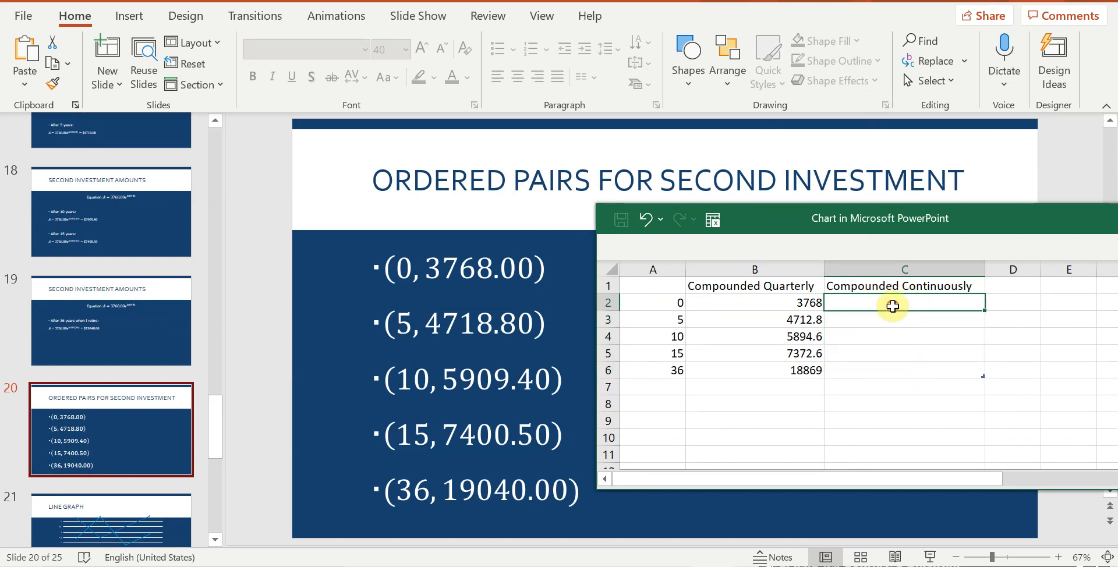
pyautogui.click(662, 302)
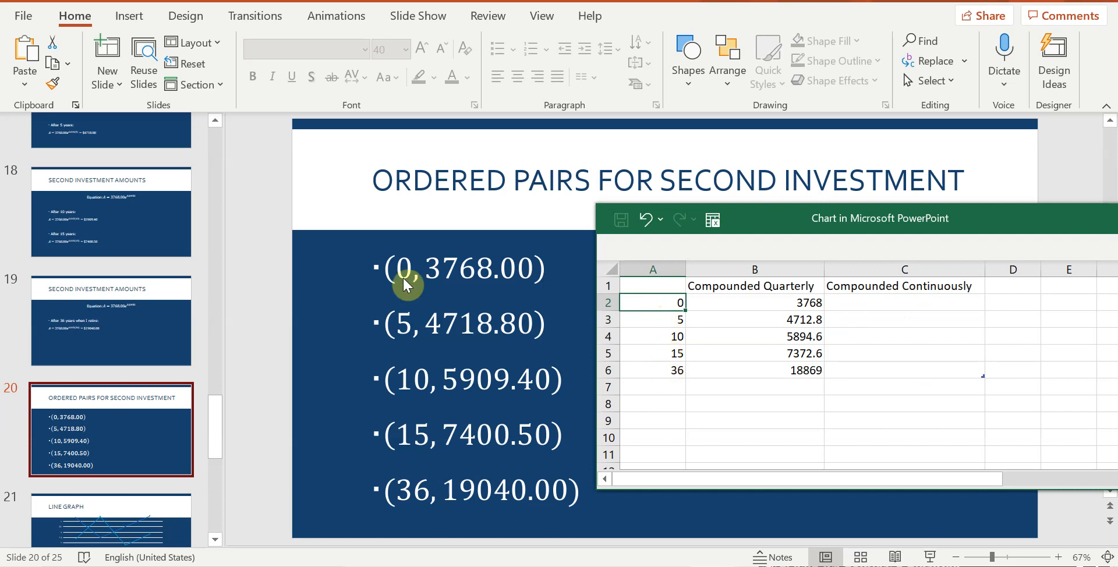
pyautogui.click(886, 303)
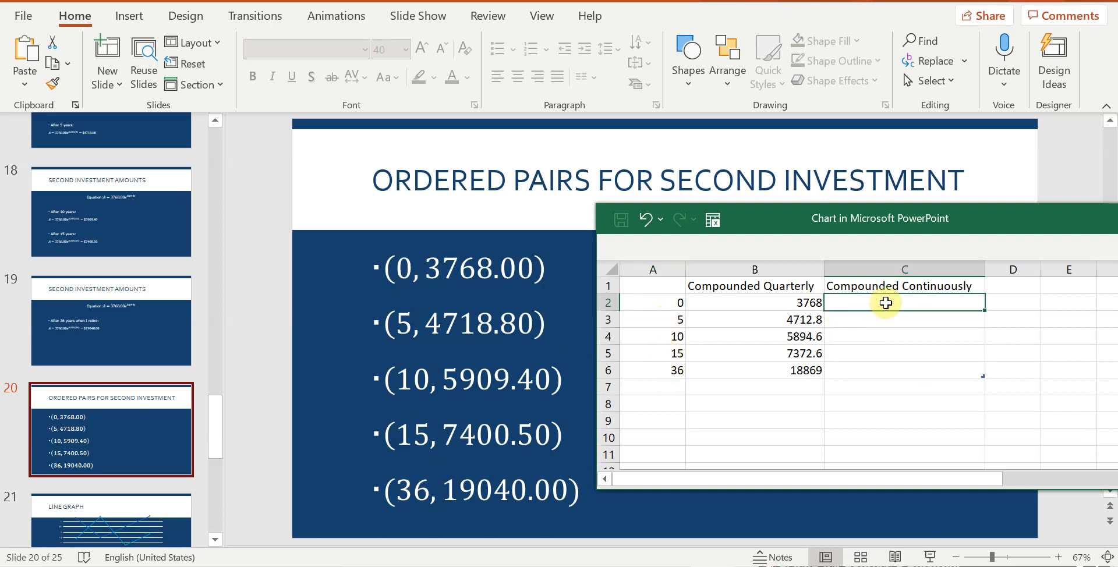
pyautogui.write('378')
pyautogui.press('BackSpace')
pyautogui.write('6')
pyautogui.press('Return')
pyautogui.write('4718.8')
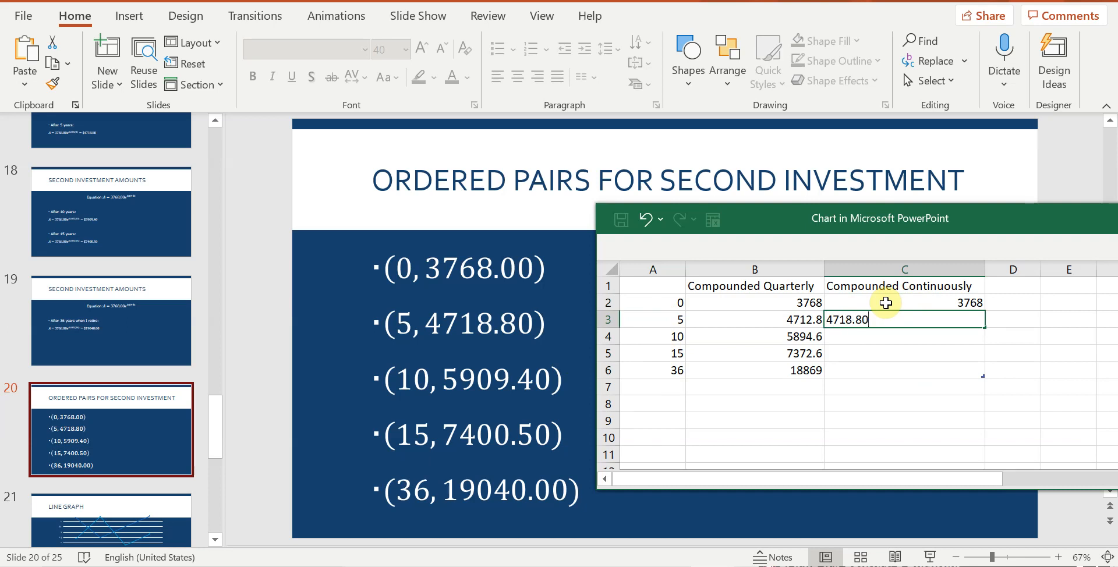
pyautogui.press('Return')
pyautogui.write('59')
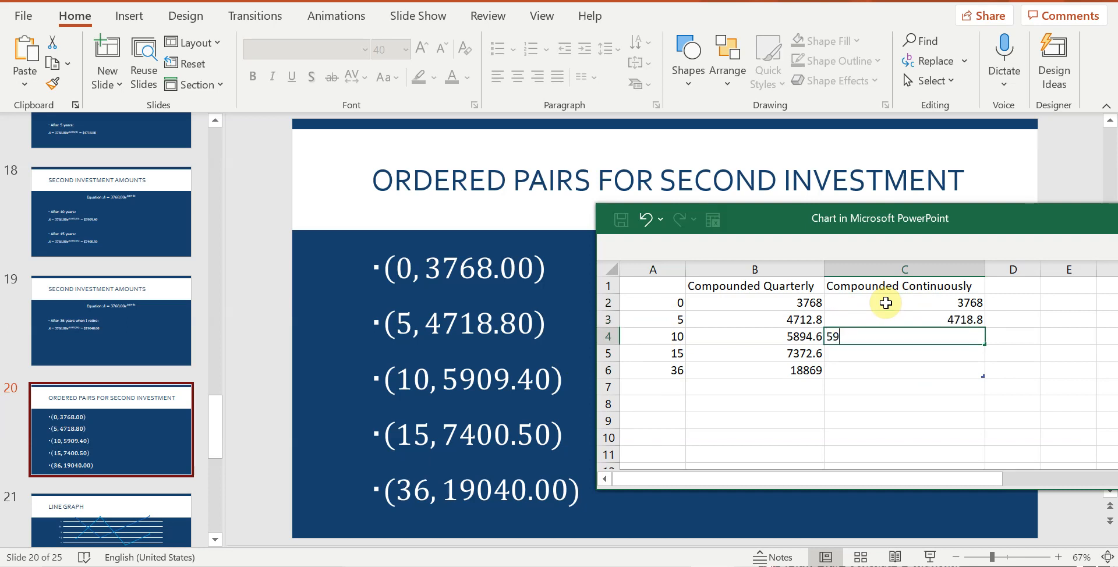
pyautogui.write('09.40')
pyautogui.press('Return')
pyautogui.write('7400.50')
pyautogui.press('Return')
pyautogui.write('19040')
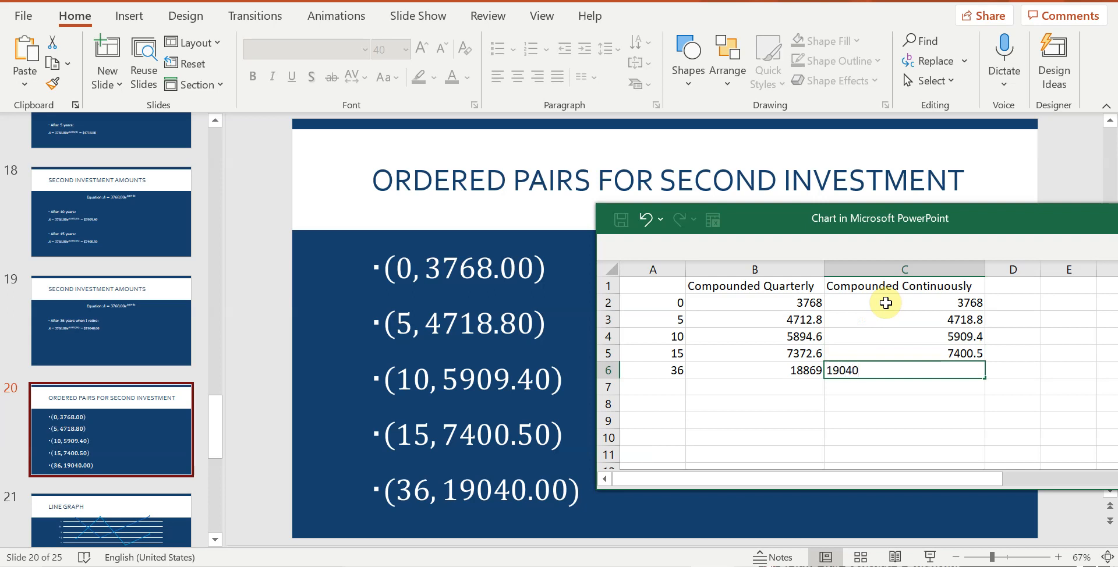
pyautogui.press('Return')
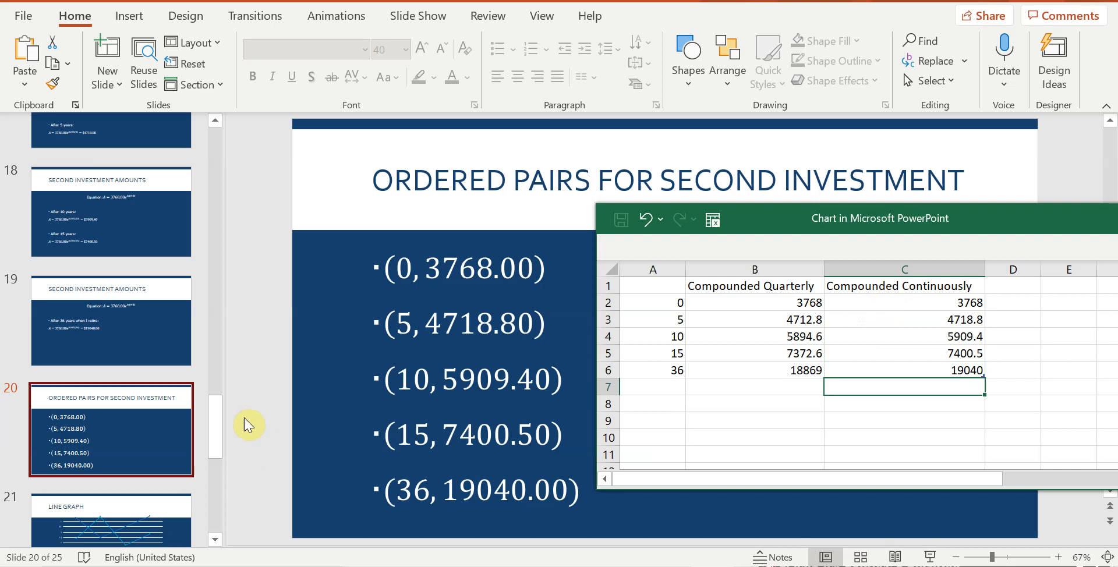
# - Display the Line Graph slide, move the chart data window off the plot and compare both series headers with the graph's lines
pyautogui.moveTo(217, 412); pyautogui.dragTo(216, 428)
pyautogui.click(148, 403)
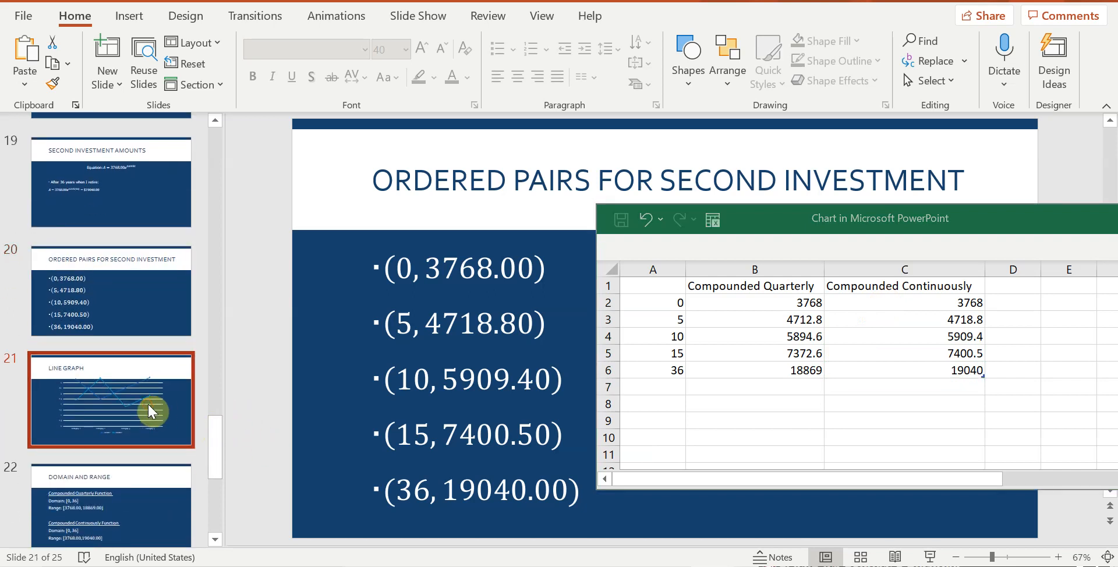
pyautogui.moveTo(735, 210); pyautogui.dragTo(166, 152)
pyautogui.click(299, 279)
pyautogui.click(375, 298)
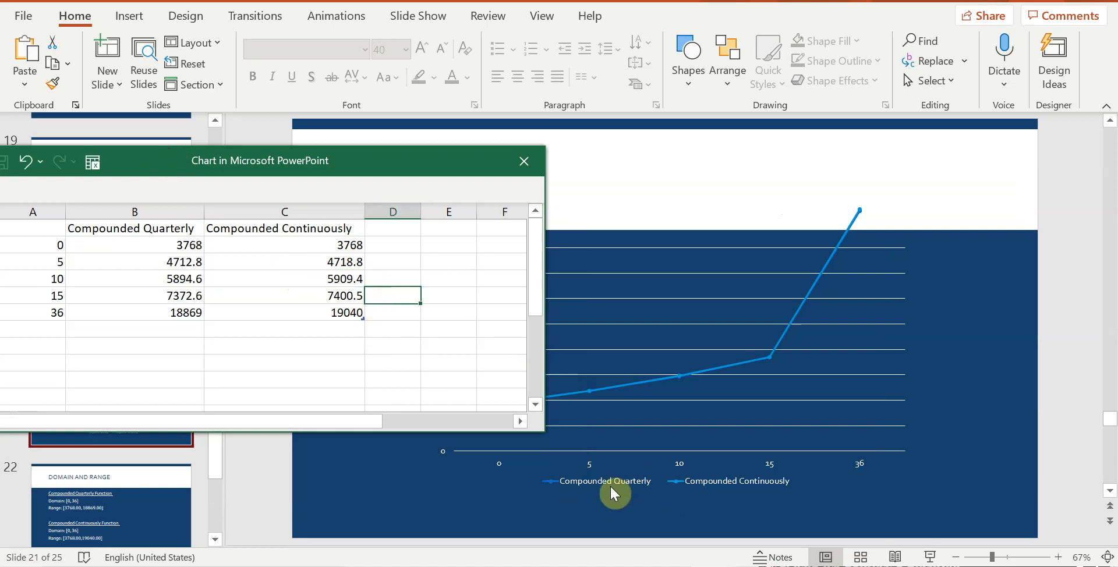
pyautogui.moveTo(292, 165); pyautogui.dragTo(542, 2)
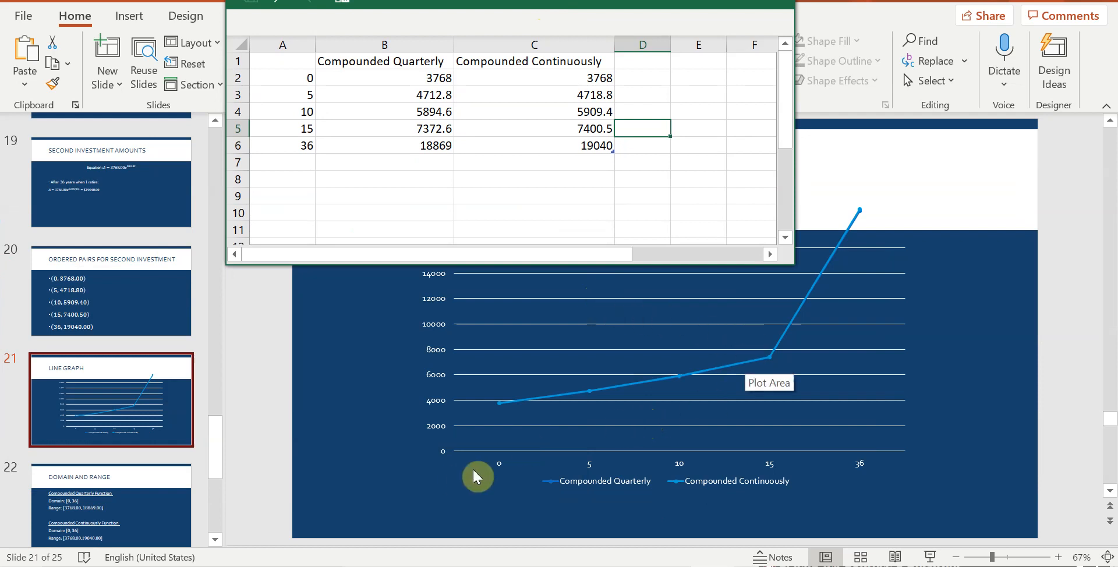
pyautogui.click(417, 66)
pyautogui.click(460, 64)
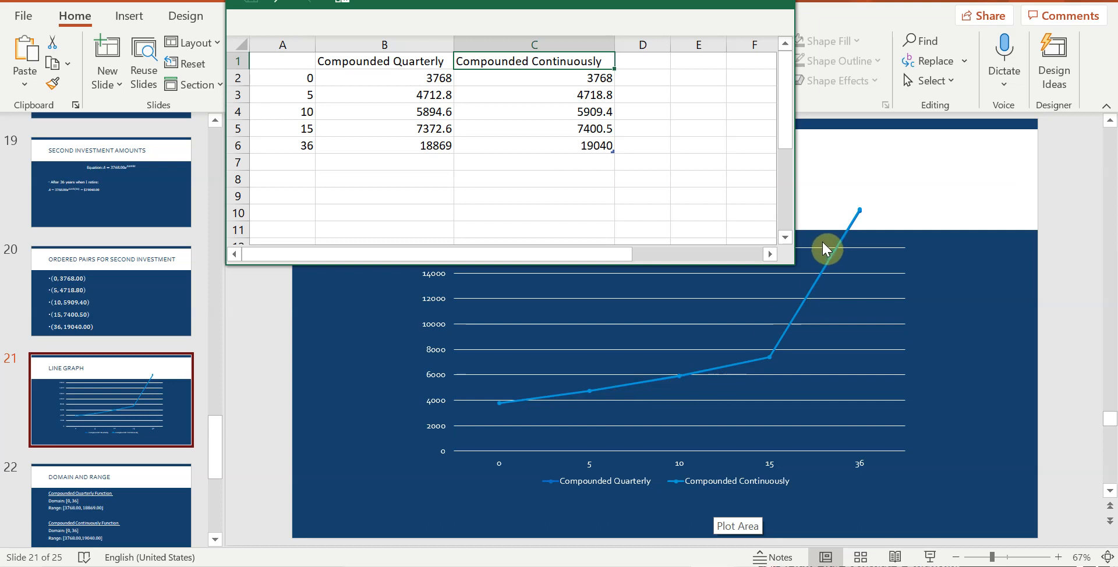
# - Compare the Compounded Quarterly and Compounded Continuously amounts at years 0, 15 and 36 in the chart data against the plotted lines
pyautogui.click(416, 78)
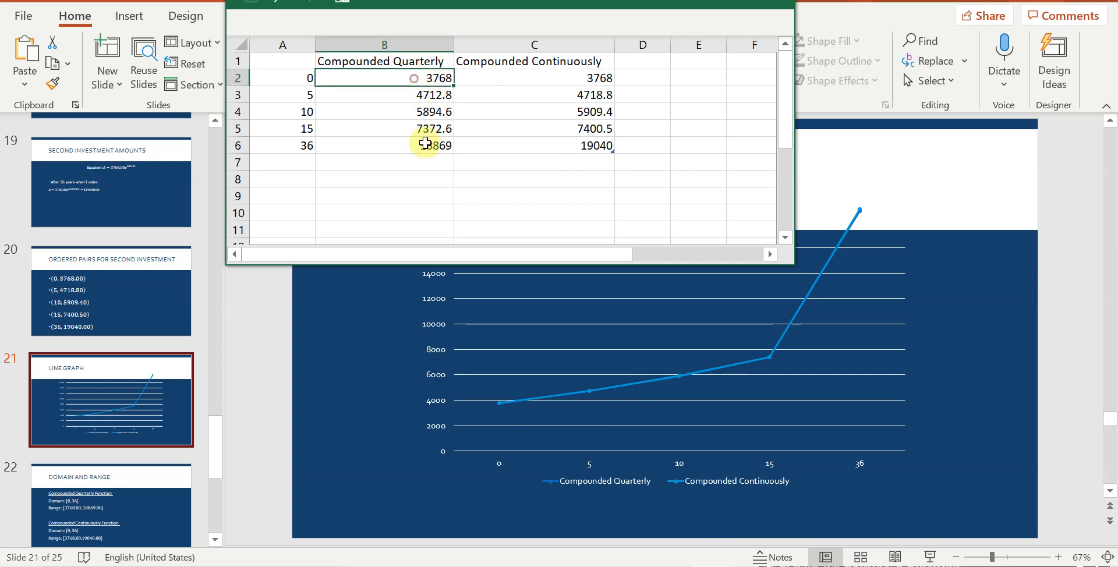
pyautogui.click(279, 76)
pyautogui.click(292, 144)
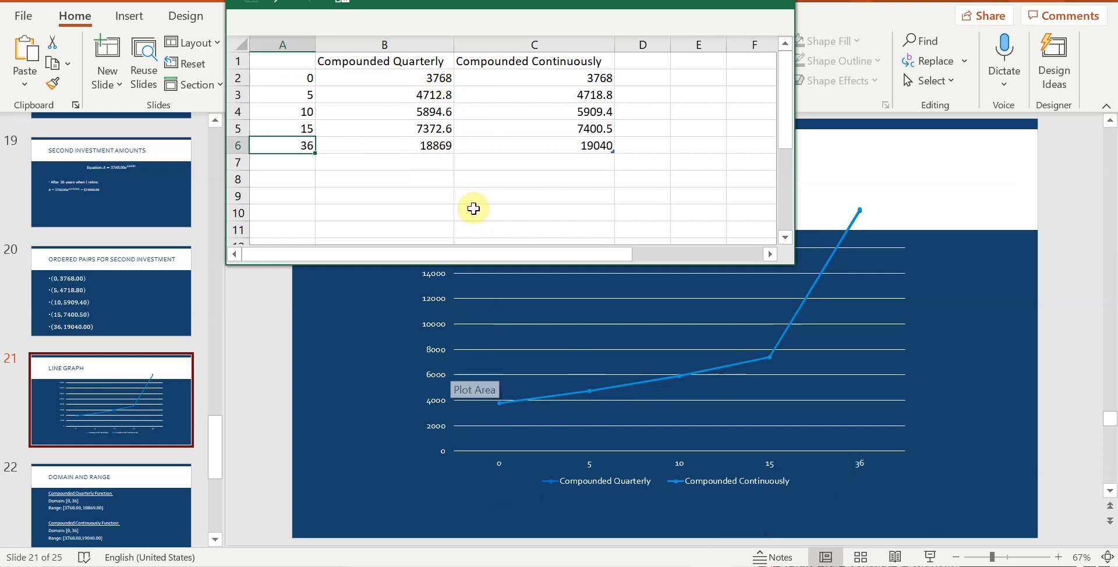
pyautogui.click(439, 143)
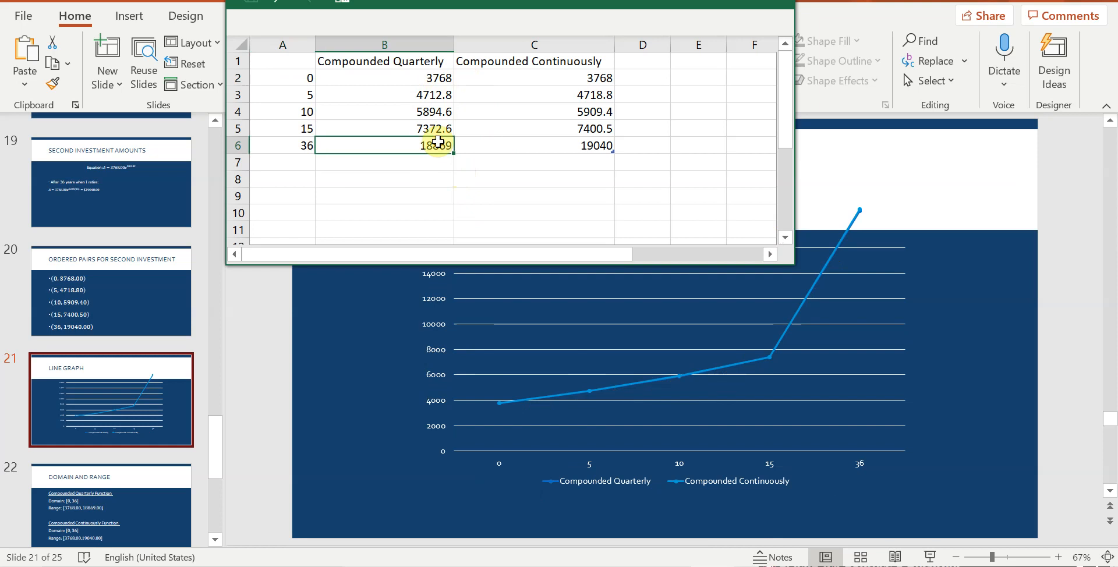
pyautogui.click(527, 142)
pyautogui.click(450, 130)
pyautogui.click(488, 131)
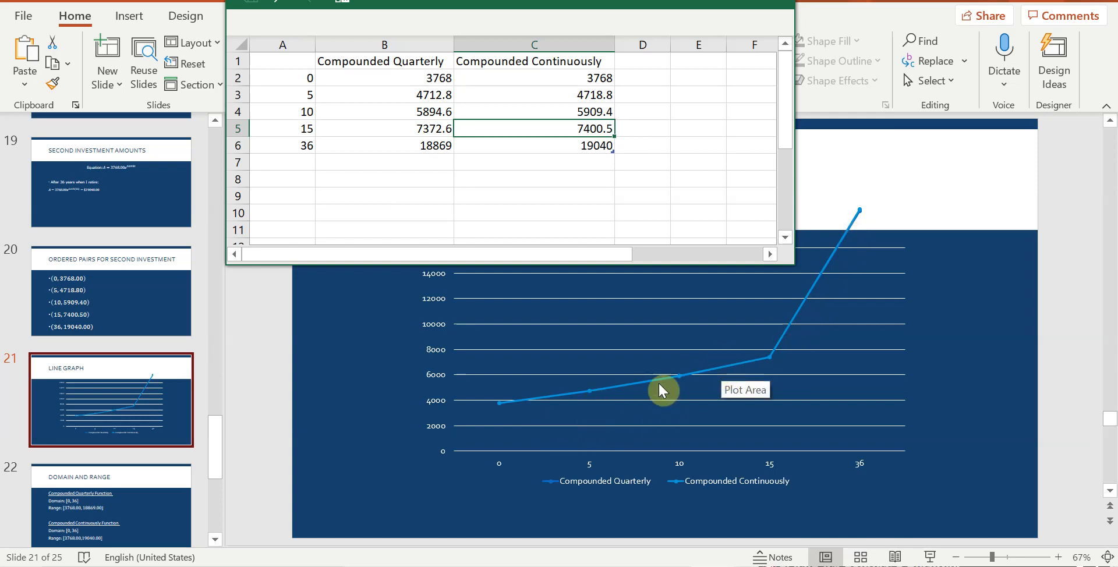
# - Close the chart data window and shorten the line graph by lowering its upper edge below the slide title
pyautogui.moveTo(622, 4); pyautogui.dragTo(557, 175)
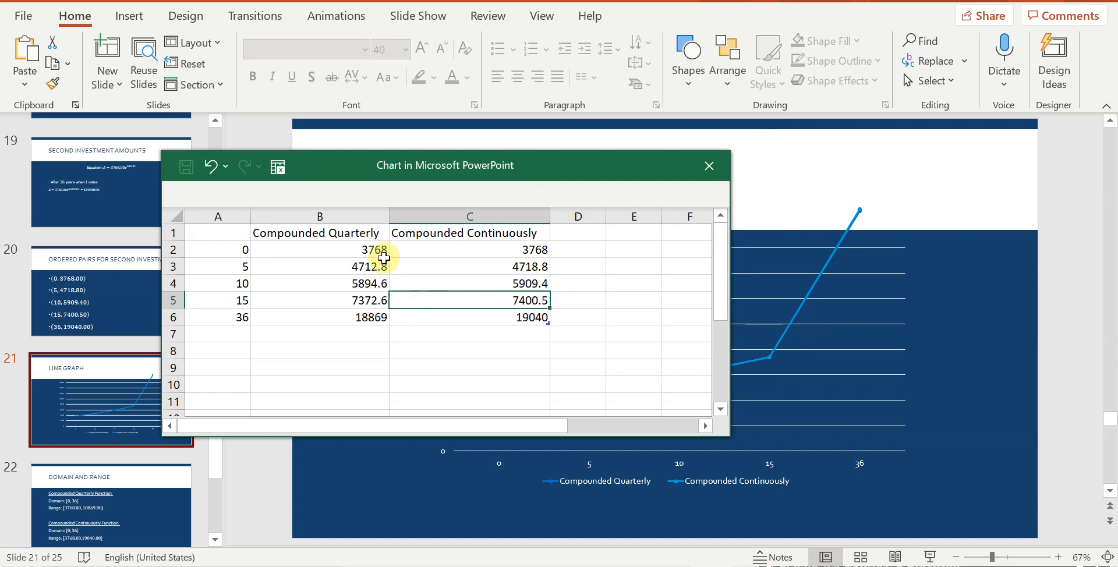
pyautogui.click(699, 170)
pyautogui.click(789, 282)
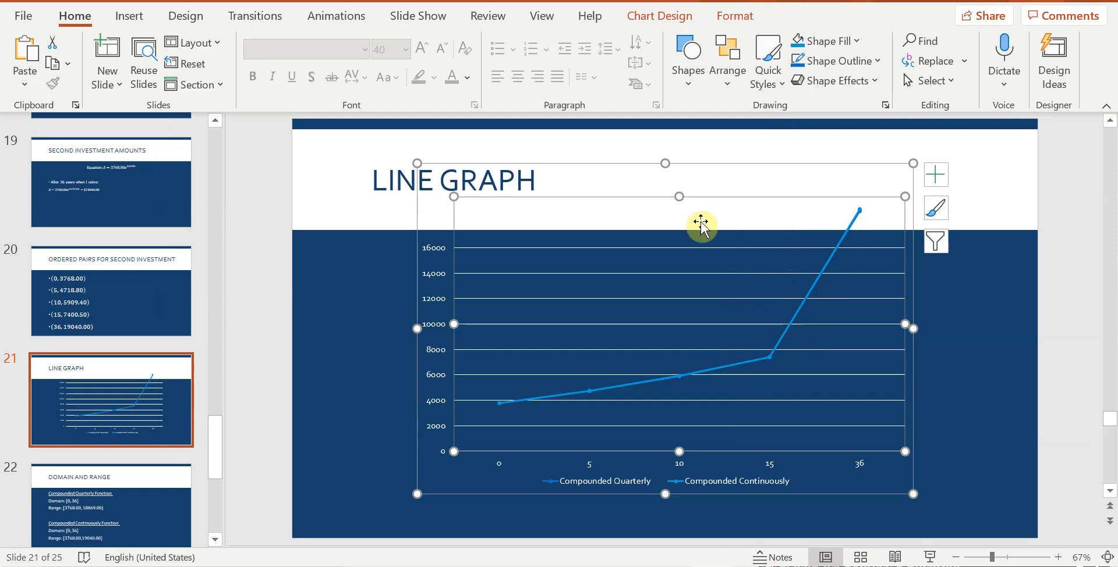
pyautogui.click(663, 189)
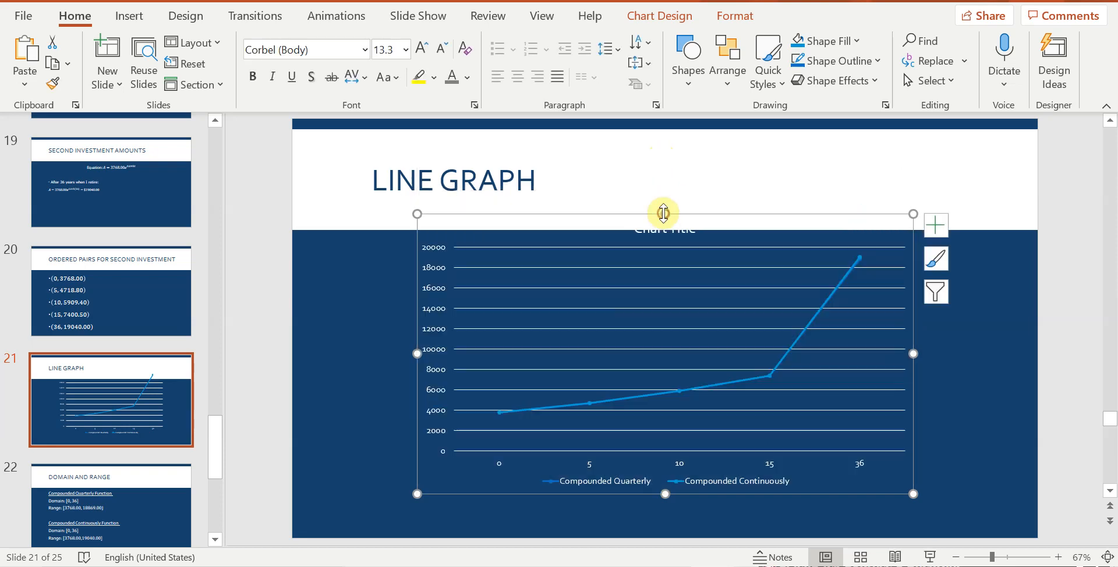